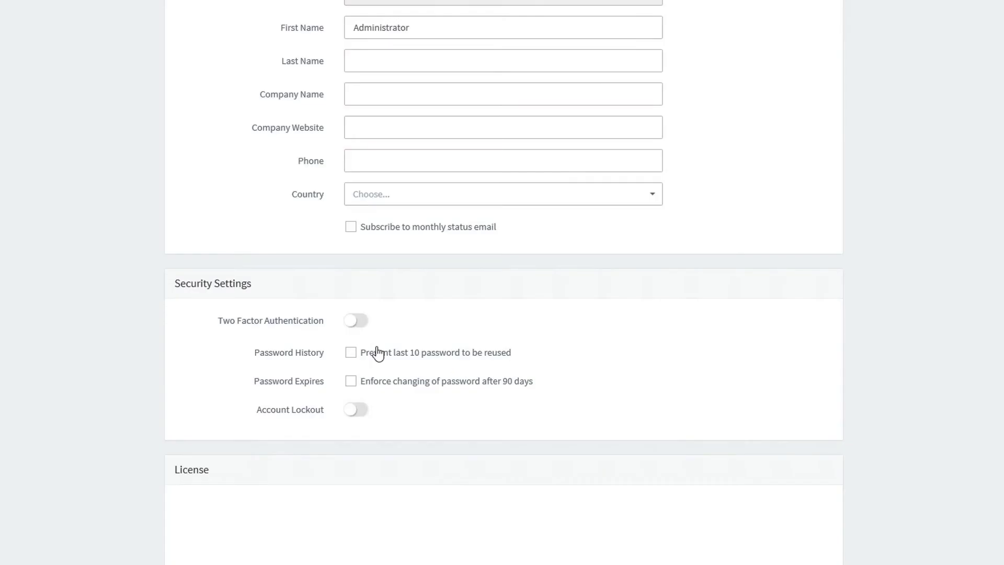
Turn on Account Lockout and start Two Factor Authentication setup.
{"action": "left_click", "coordinate": [357, 411]}
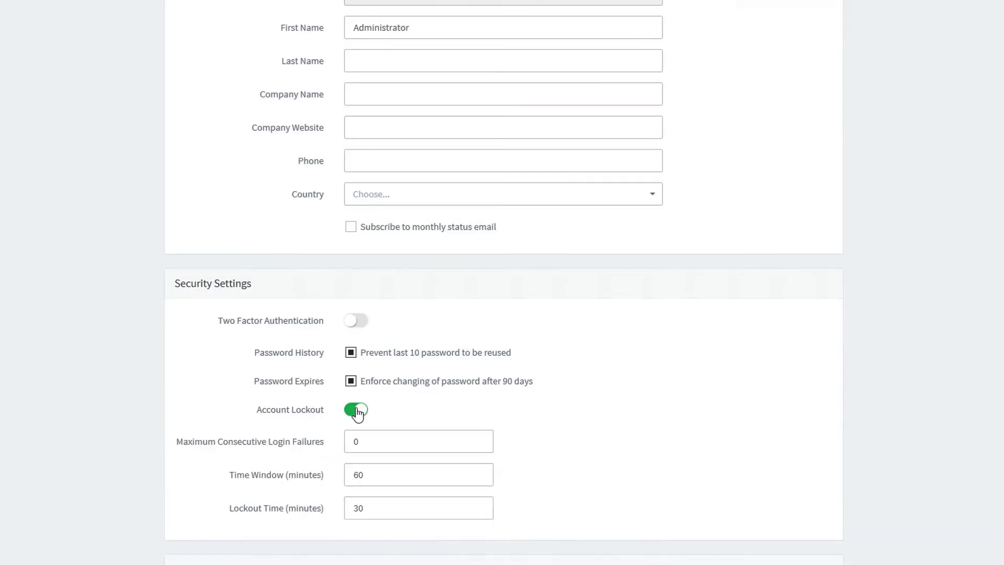
{"action": "left_click", "coordinate": [358, 322]}
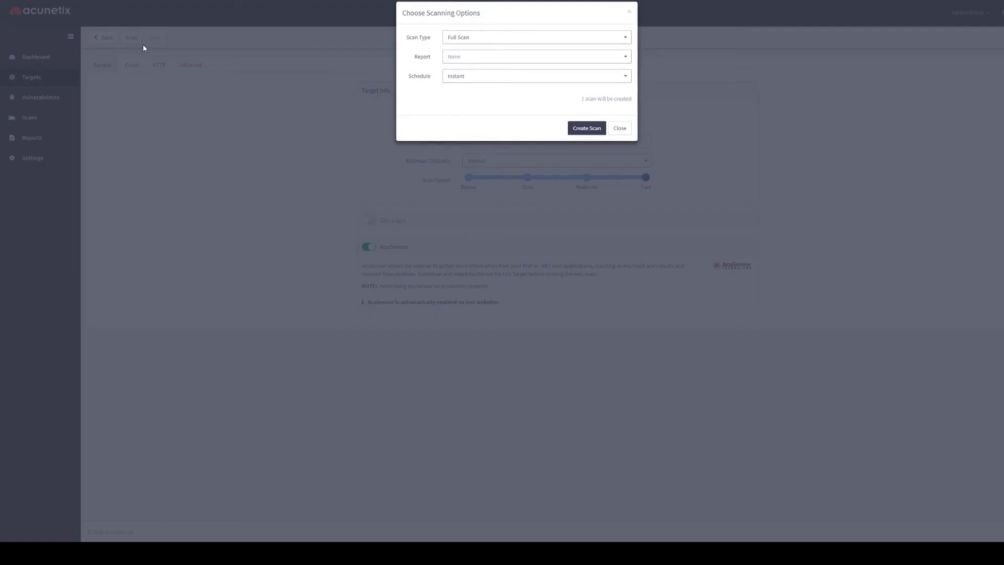
Start the full scan, pause it and confirm, then resume it.
{"action": "left_click", "coordinate": [583, 139]}
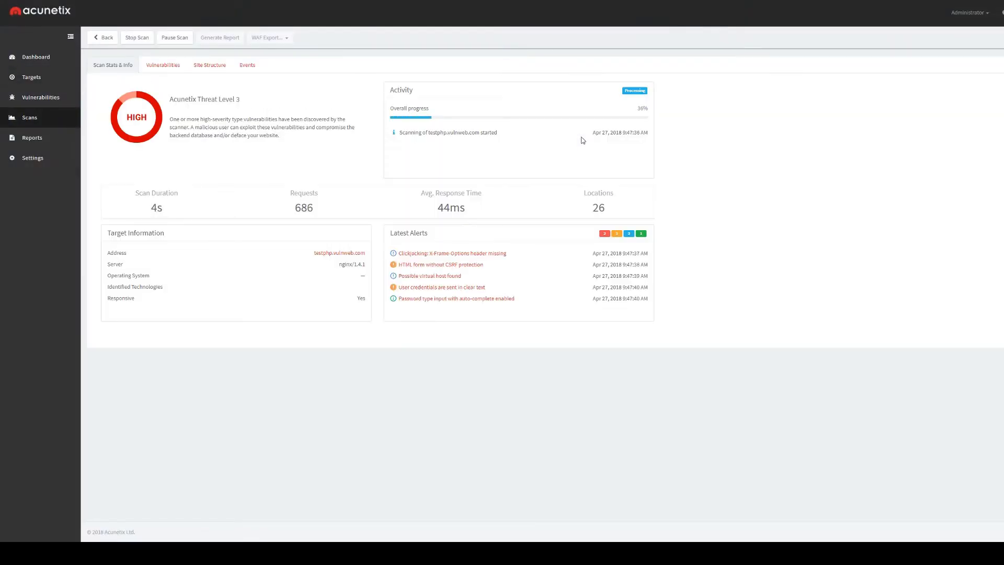
{"action": "left_click", "coordinate": [173, 37]}
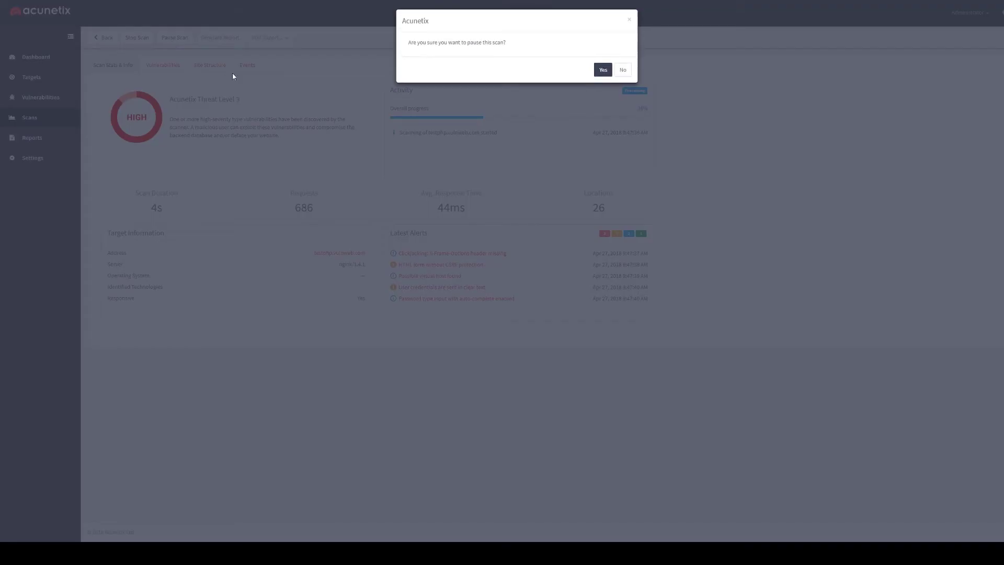
{"action": "left_click", "coordinate": [602, 70]}
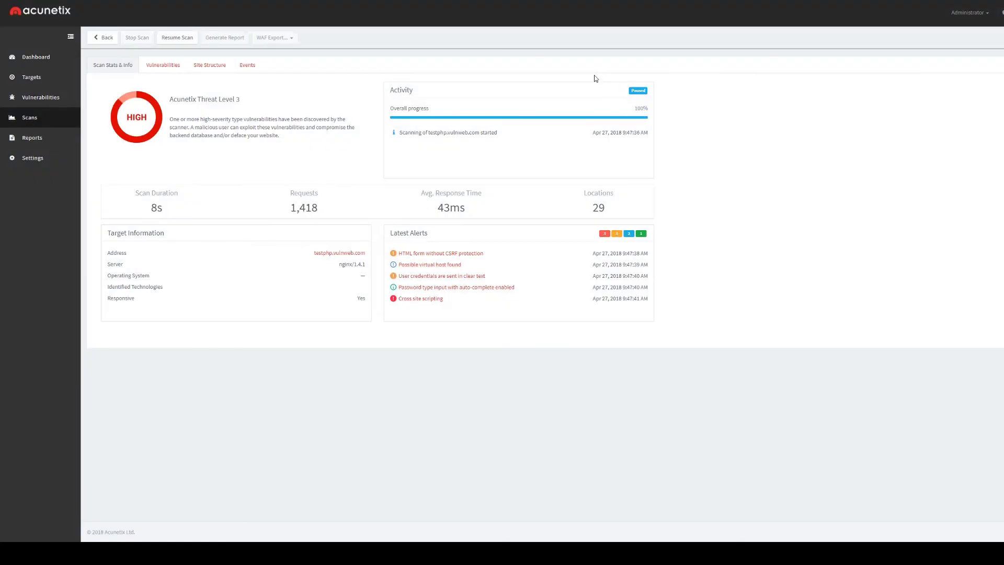
{"action": "left_click", "coordinate": [178, 38]}
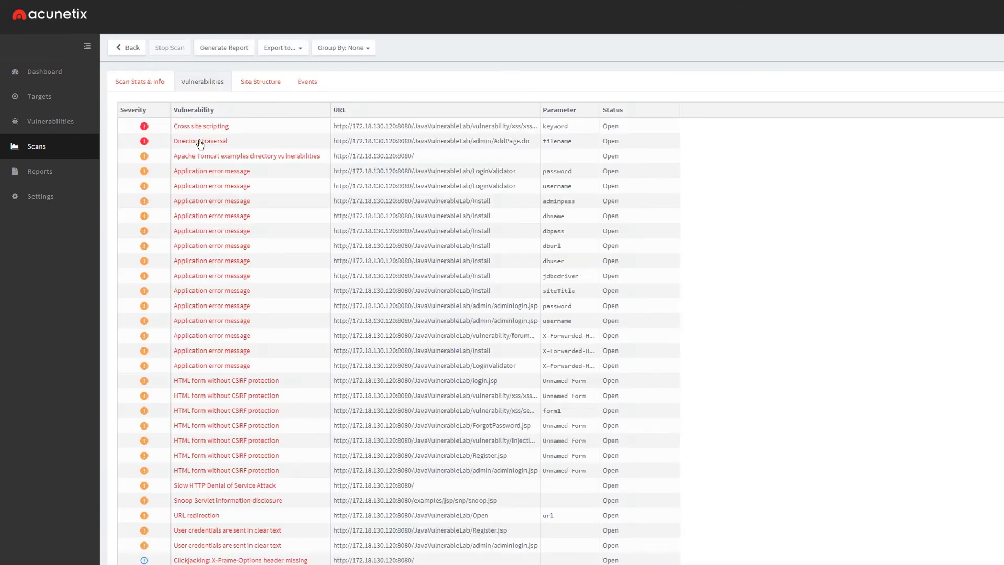
Open the Directory traversal entry from the Vulnerabilities list.
{"action": "left_click", "coordinate": [199, 141]}
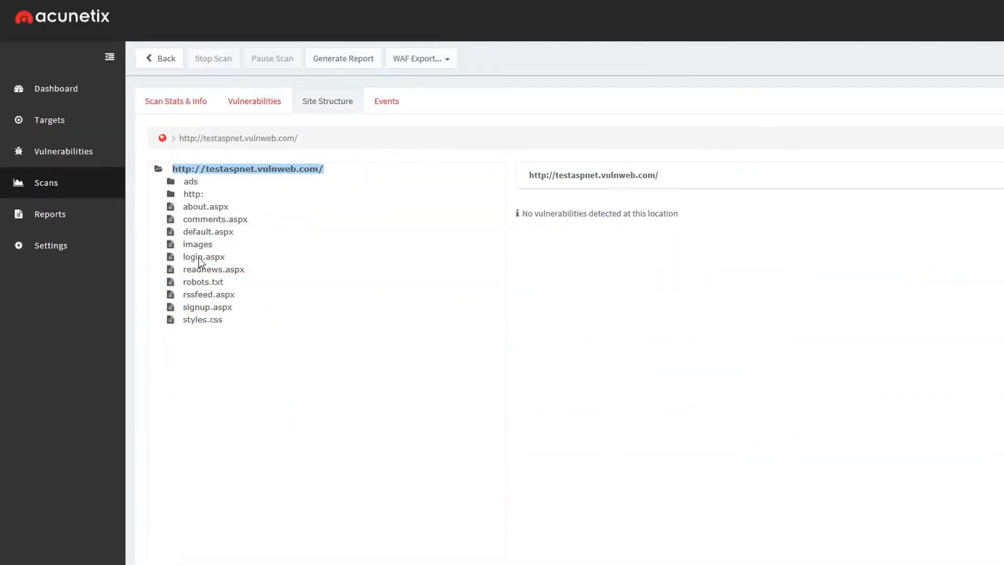
Exclude login.aspx in Site Structure and show the testaspnet target's crawl settings.
{"action": "left_click", "coordinate": [200, 259]}
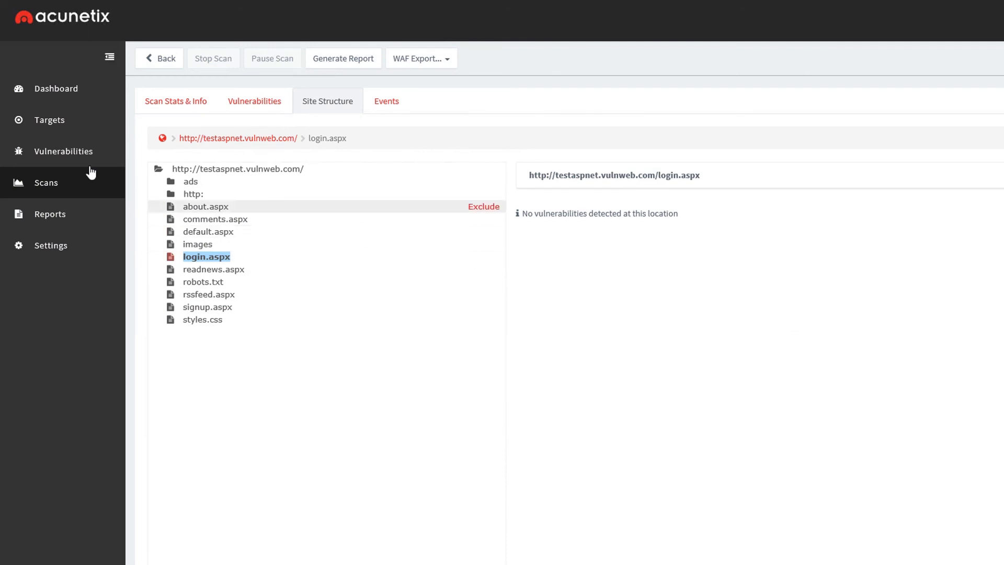
{"action": "left_click", "coordinate": [63, 120]}
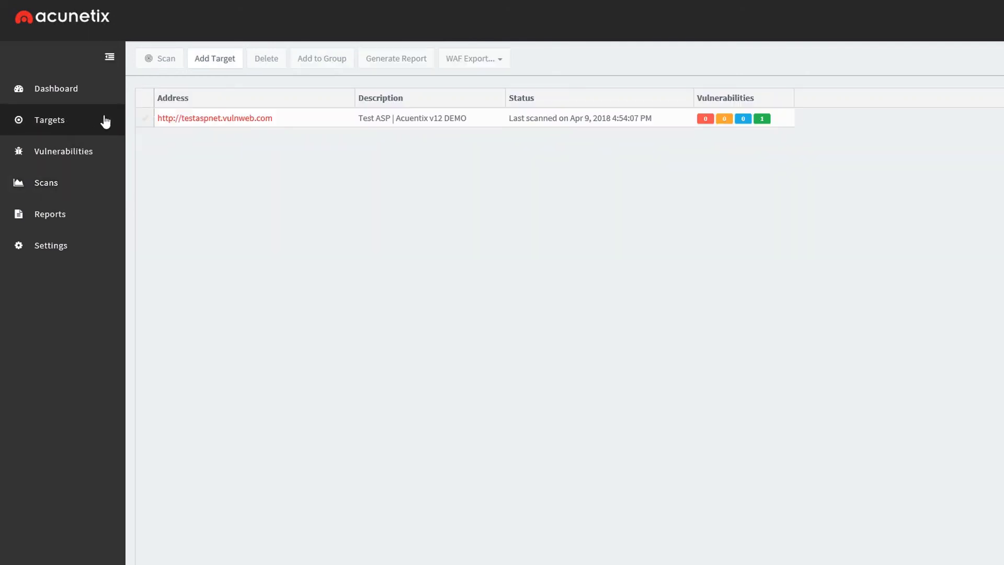
{"action": "left_click", "coordinate": [197, 120]}
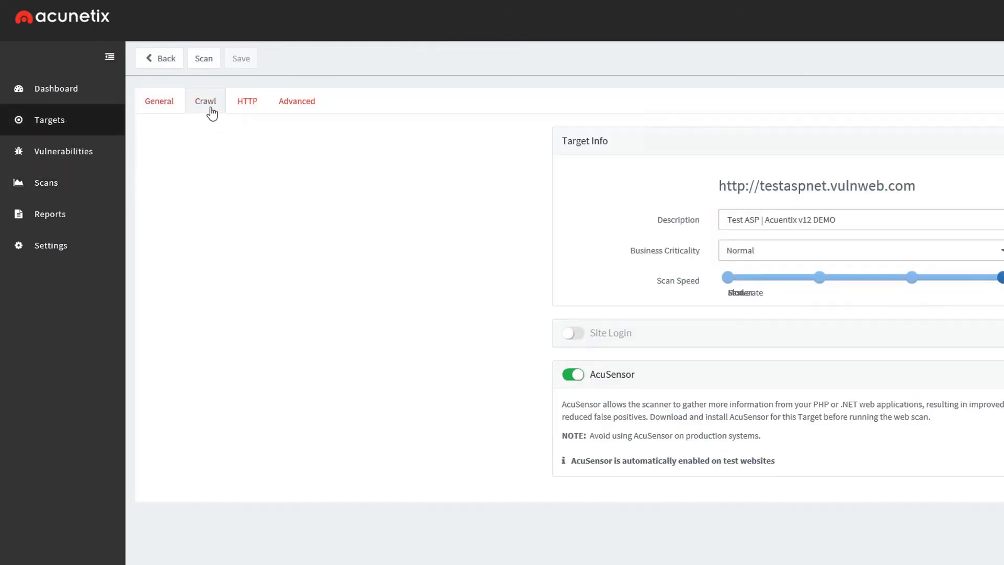
{"action": "left_click", "coordinate": [206, 101]}
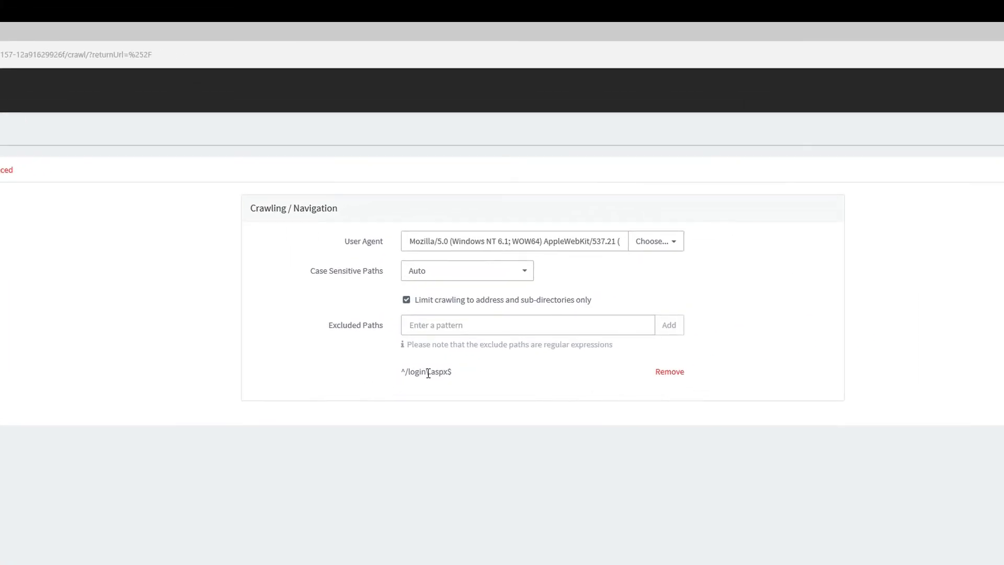